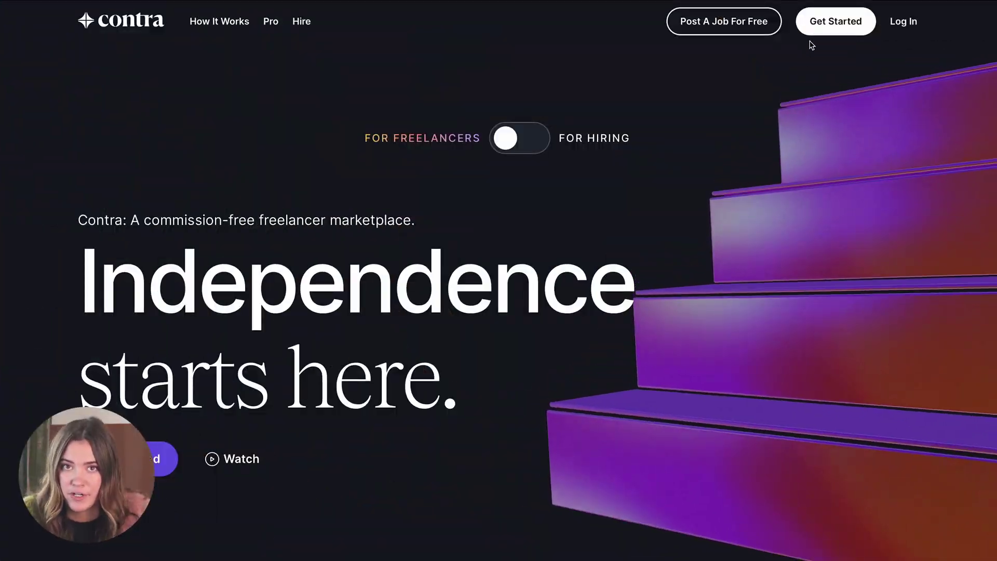
Sign up and build the profile headlined 'Design thinker, brand strategist, researcher', accepting suggested projects
left_click(836, 21)
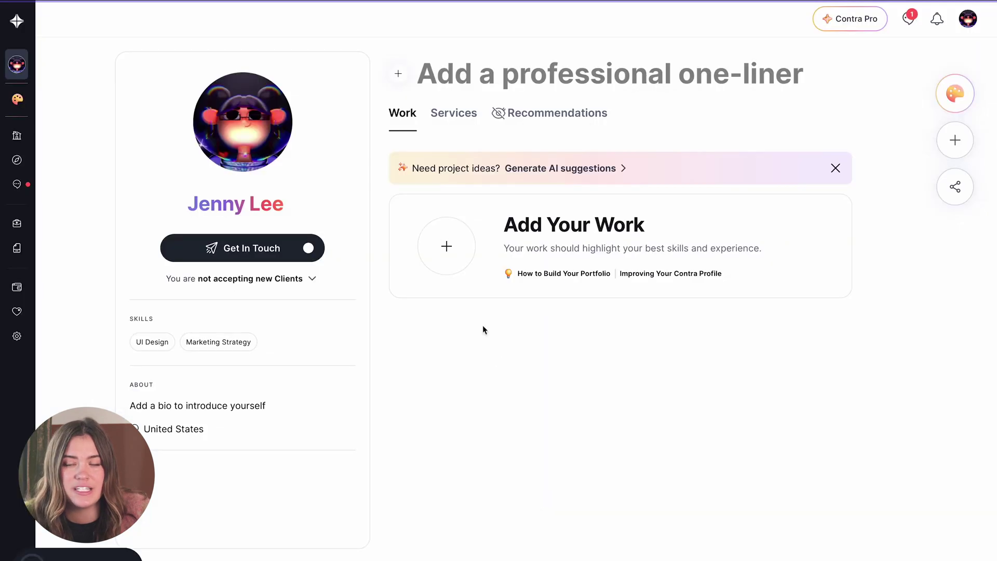
left_click(447, 248)
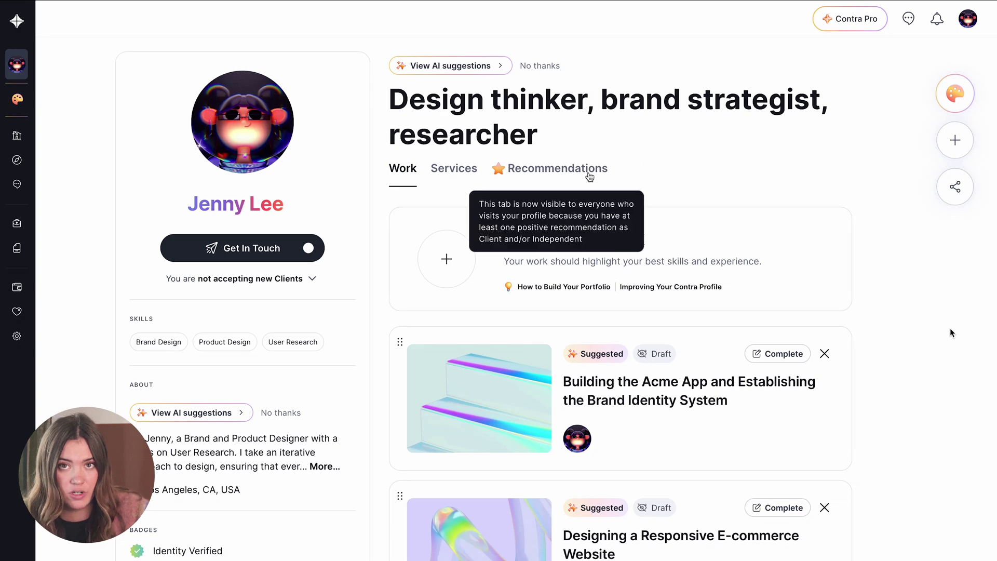
Send a client recommendation request from the profile's Recommendations section
left_click(590, 178)
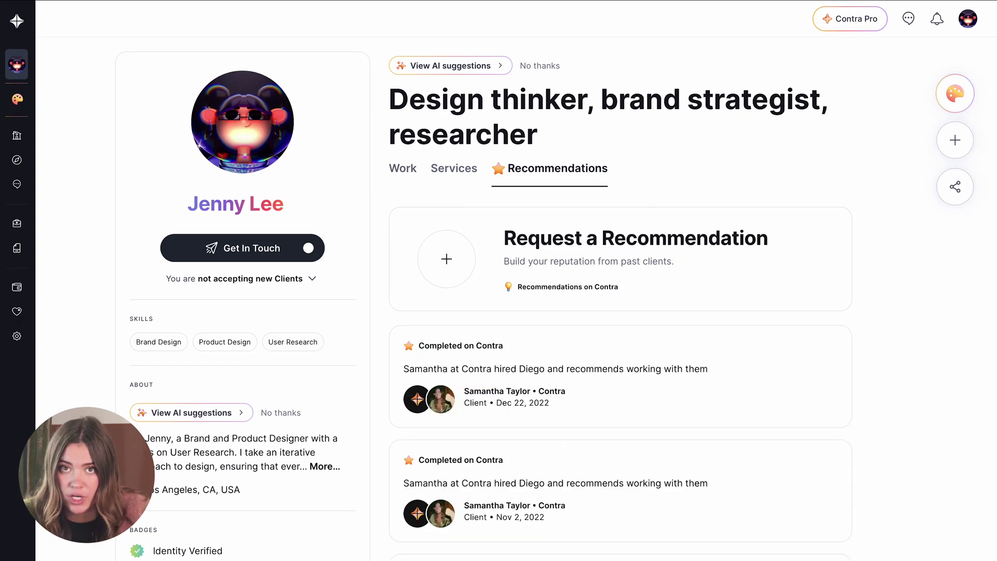
left_click(448, 260)
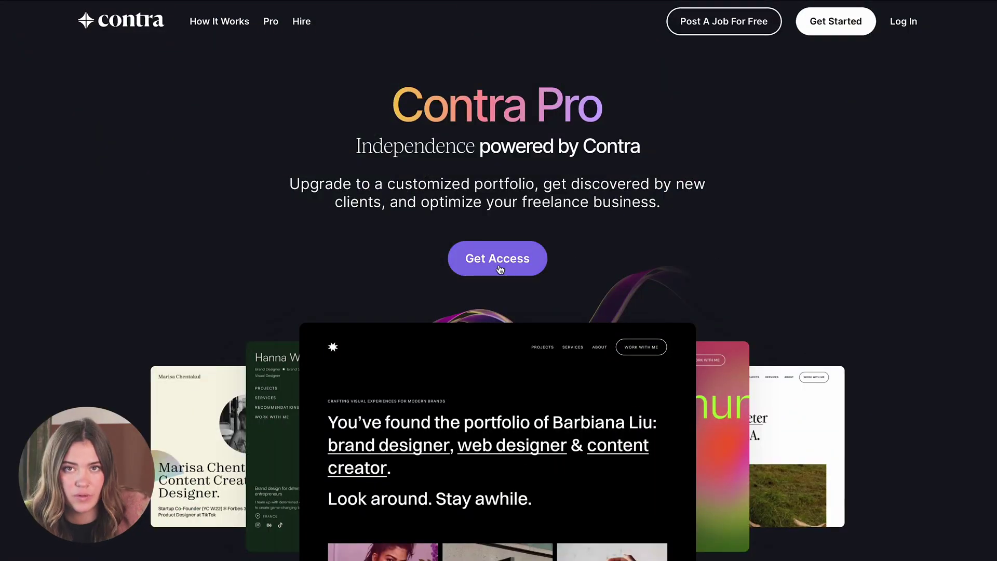
Request Contra Pro access and return to the profile editor
left_click(499, 269)
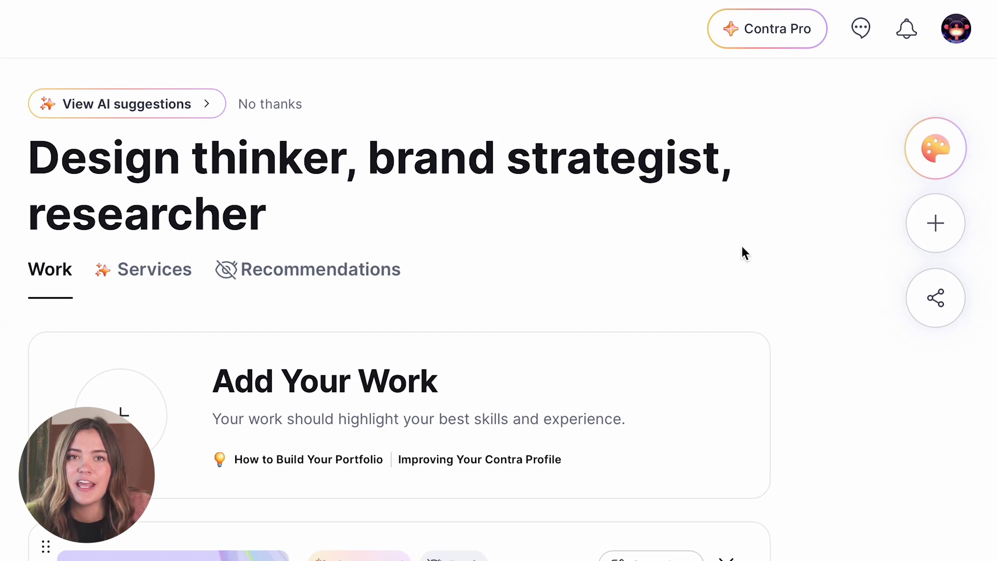
Open the published portfolio site, review its sections, and bring up the template chooser
left_click(923, 147)
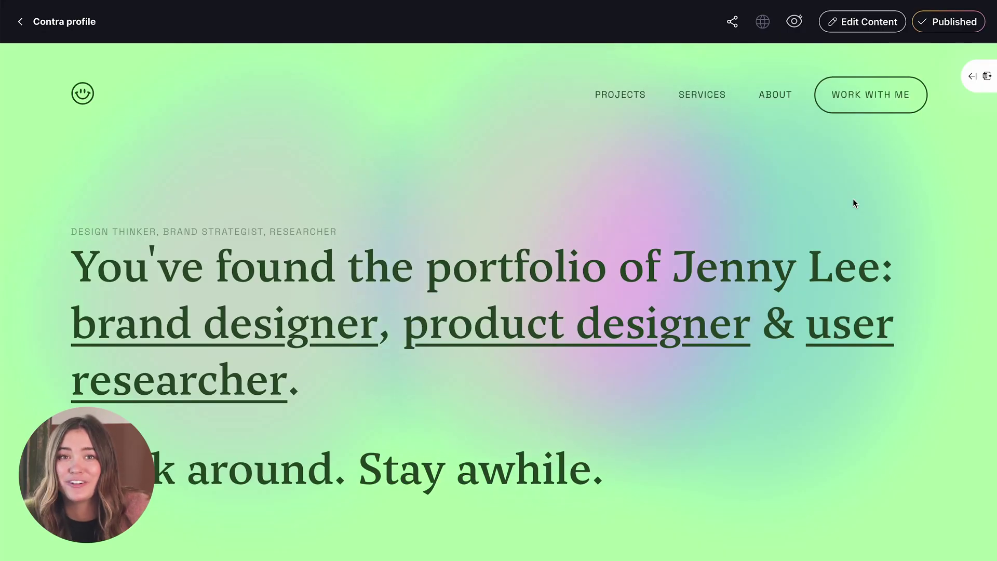
scroll(853, 199, "down", 6)
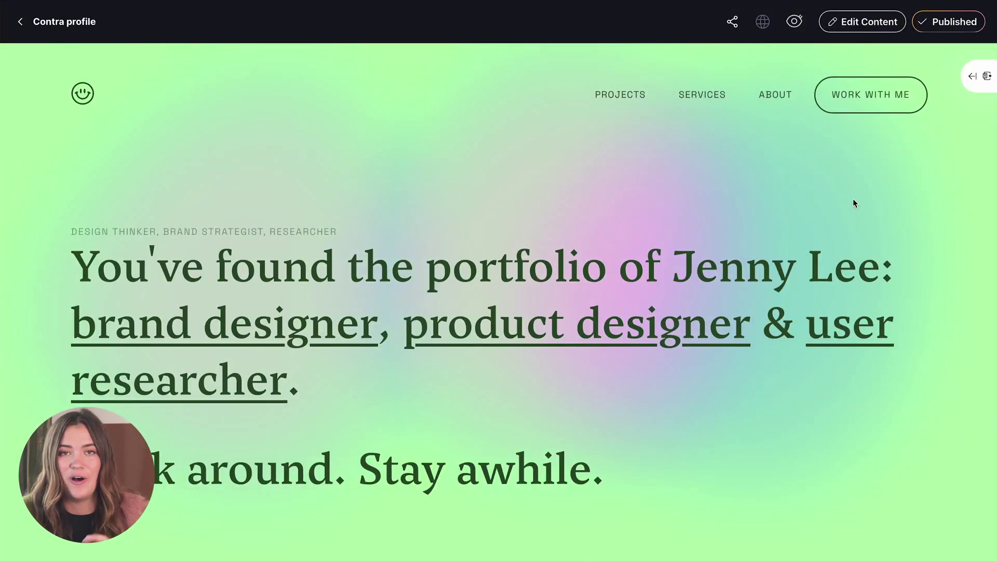
scroll(854, 202, "down", 8)
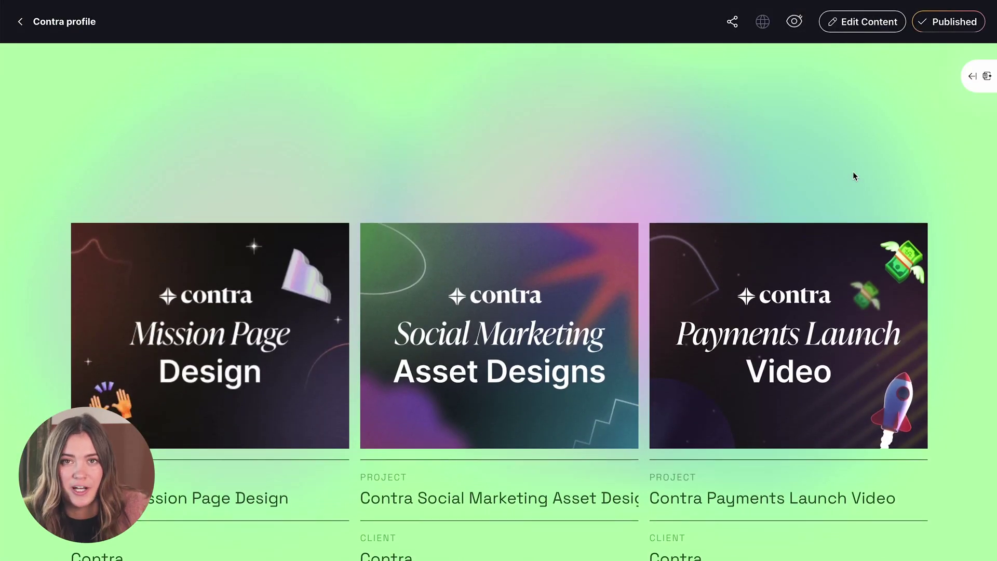
scroll(854, 176, "down", 10)
scroll(853, 175, "down", 2)
scroll(853, 175, "down", 6)
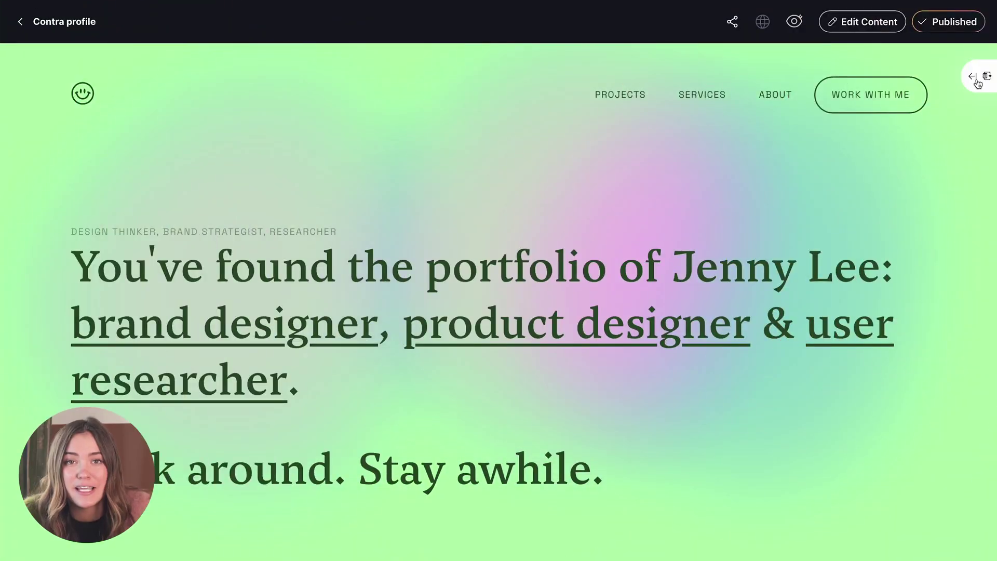
left_click(978, 82)
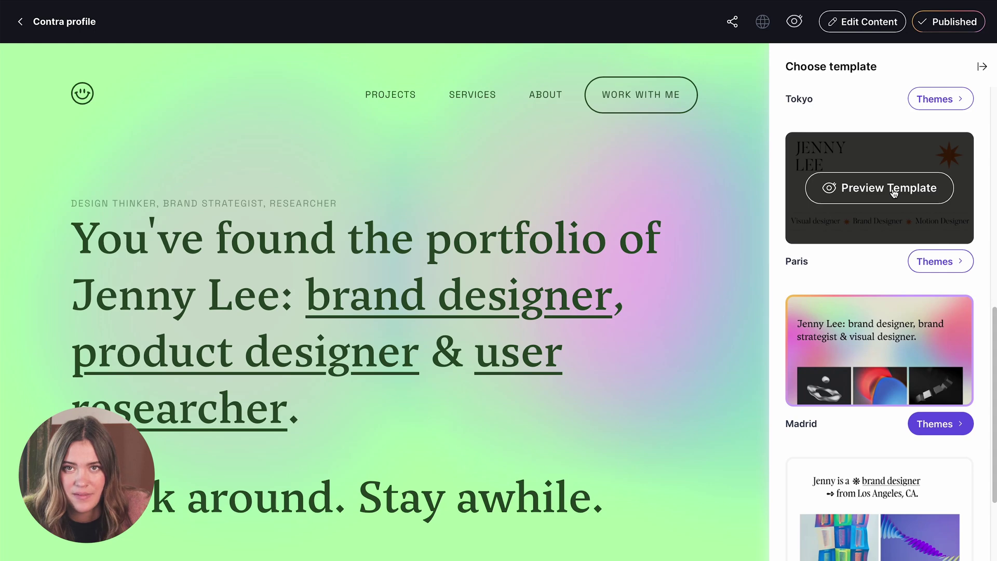
Preview the portfolio in the Paris, Madrid and Los Angeles templates
left_click(893, 192)
scroll(893, 193, "down", 2)
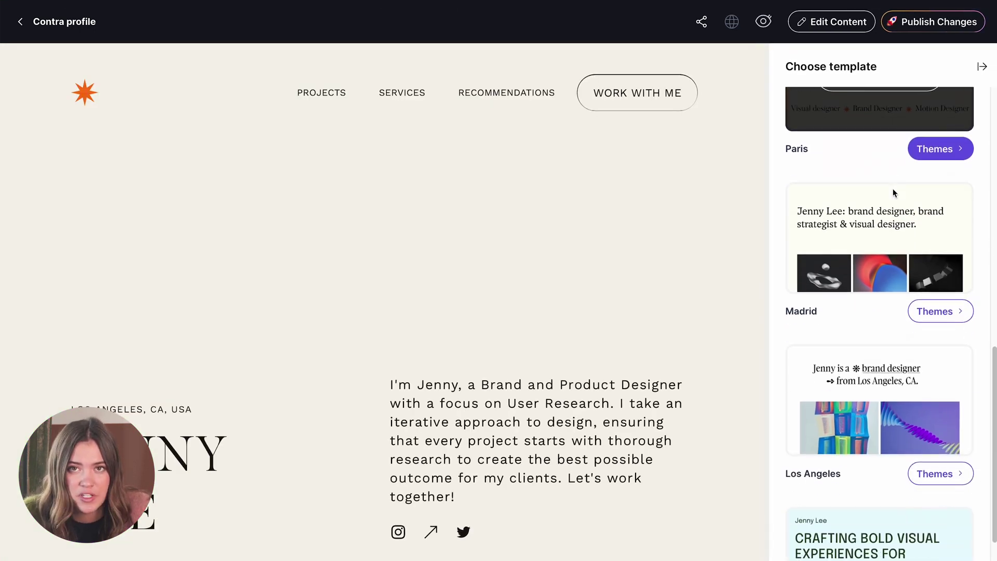
left_click(887, 229)
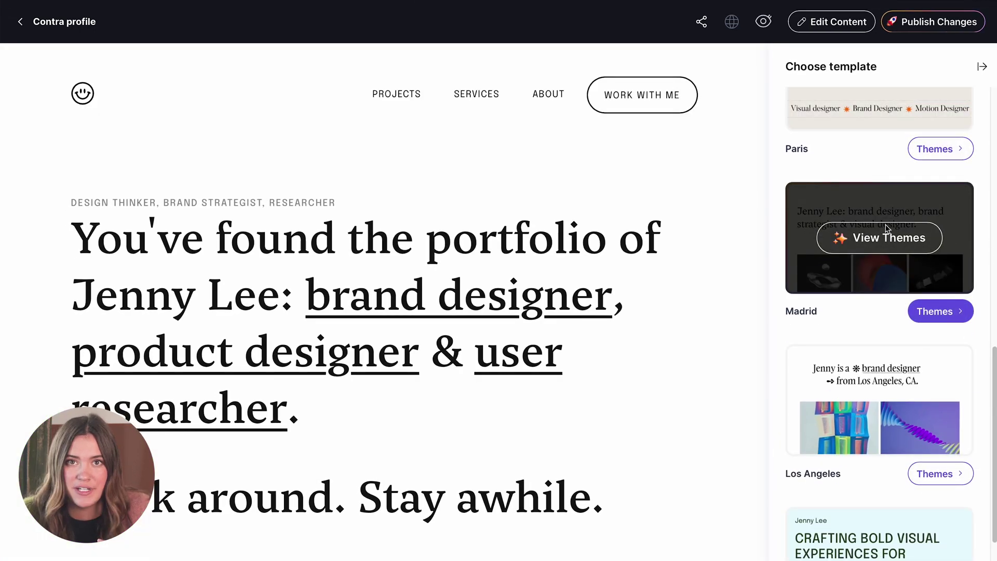
scroll(887, 229, "down", 3)
left_click(885, 250)
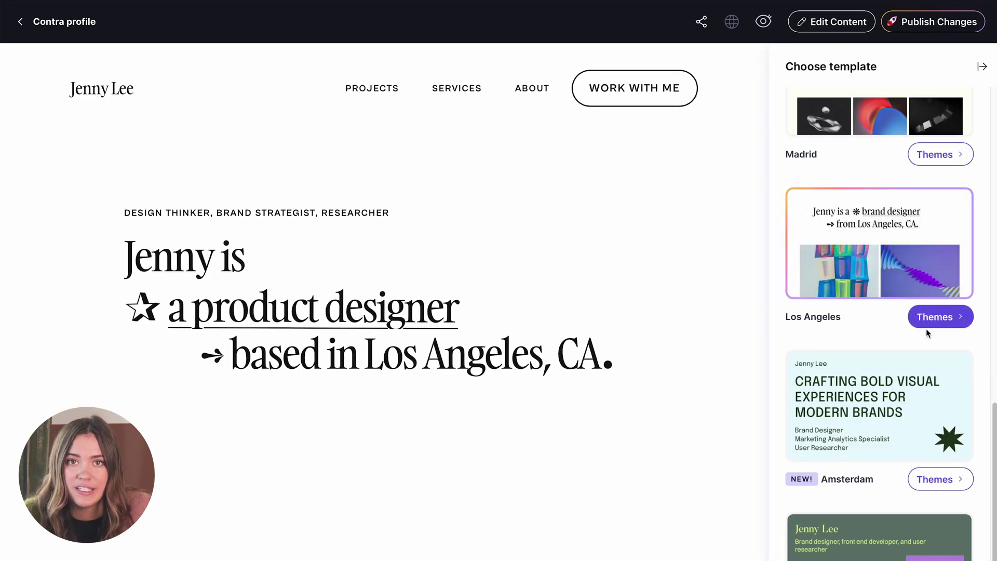
Preview the Los Angeles themes Midnight, Dawn, Morning and Dusk, then customize Dusk
left_click(937, 318)
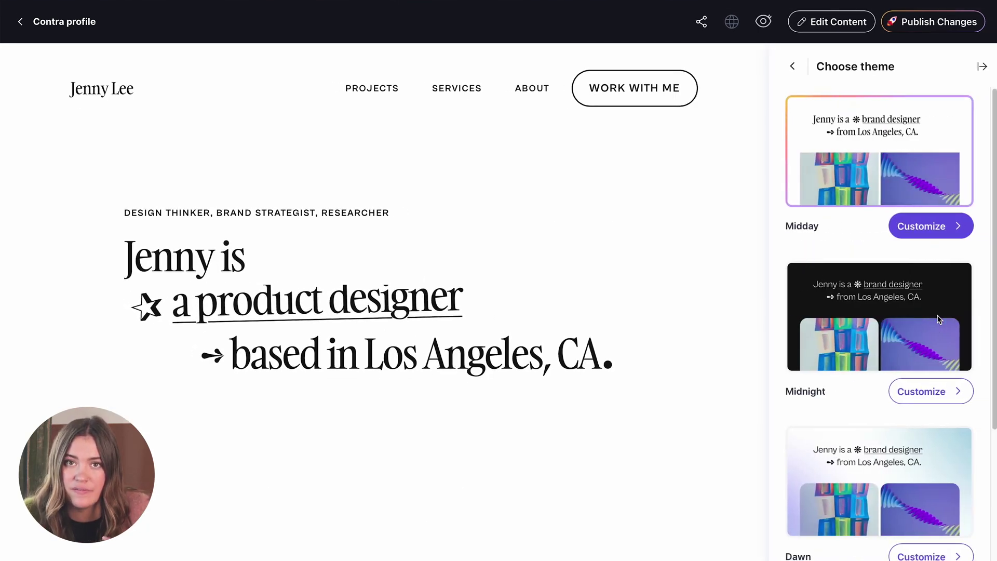
mouse_move(882, 304)
left_click(872, 299)
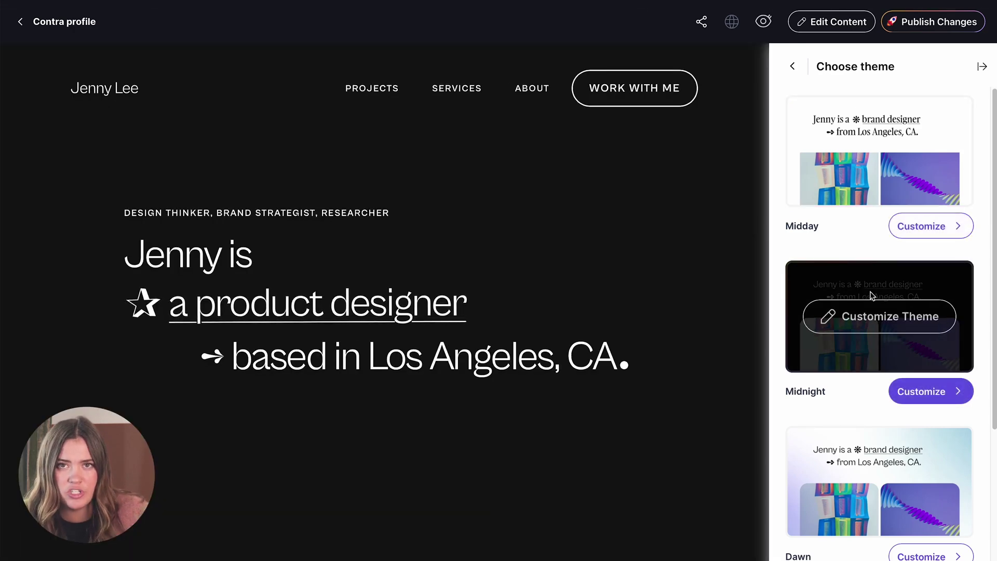
scroll(873, 312, "down", 3)
left_click(873, 335)
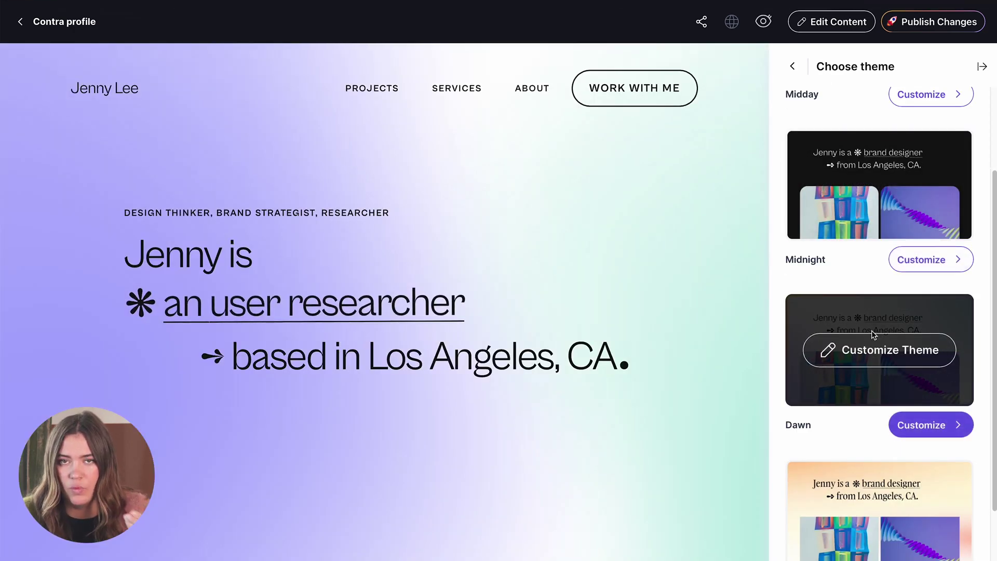
scroll(871, 330, "down", 3)
left_click(871, 353)
scroll(871, 350, "down", 1)
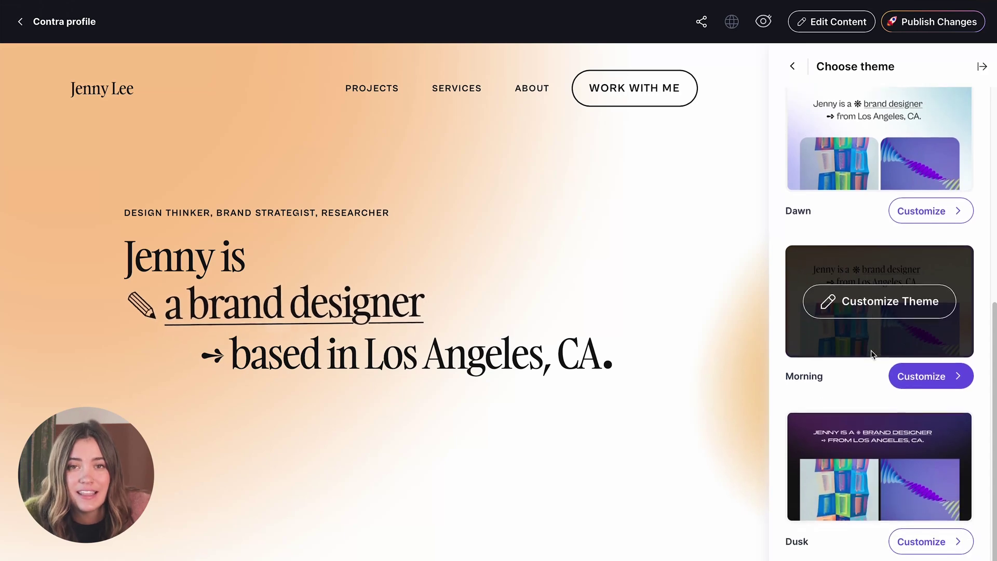
left_click(876, 444)
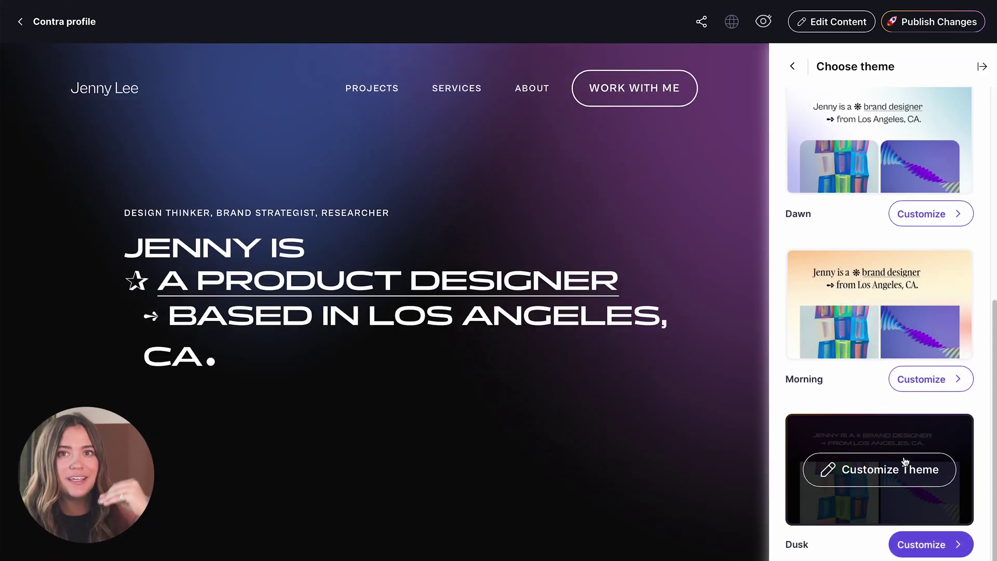
left_click(942, 544)
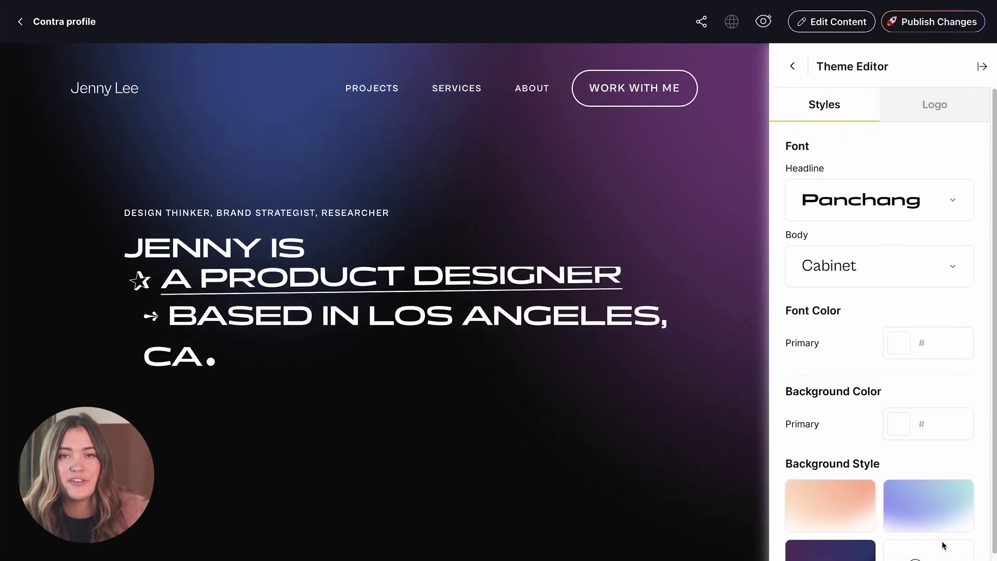
Set the Dusk theme's headline font to Cabinet and primary font colour to #94BBF3
left_click(932, 201)
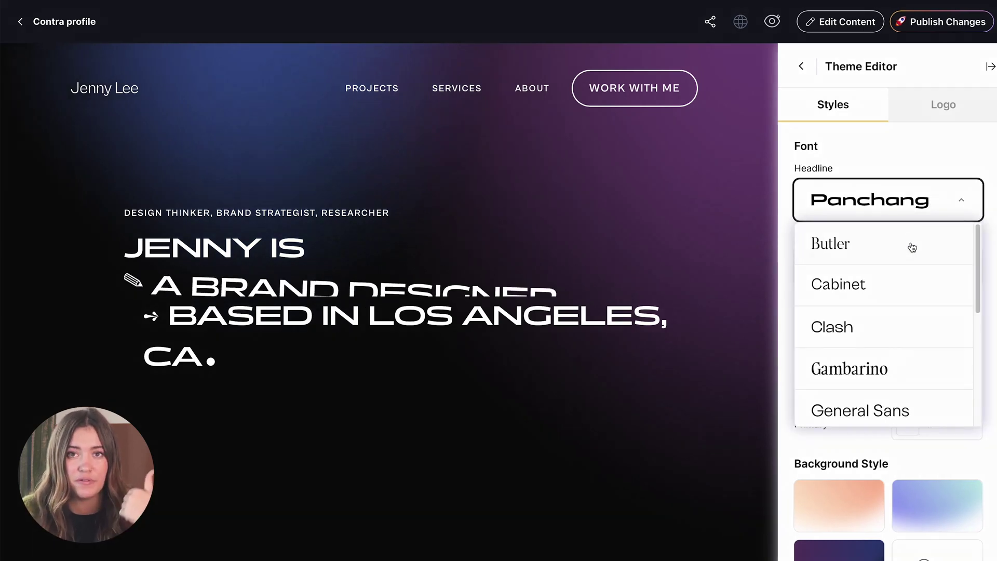
left_click(900, 292)
left_click(898, 343)
left_click(693, 335)
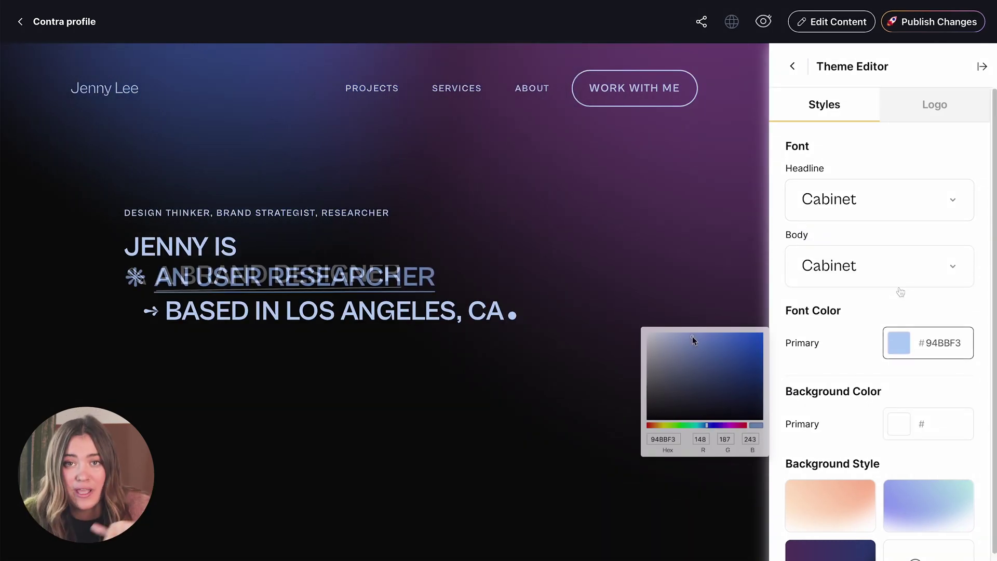
left_click(847, 362)
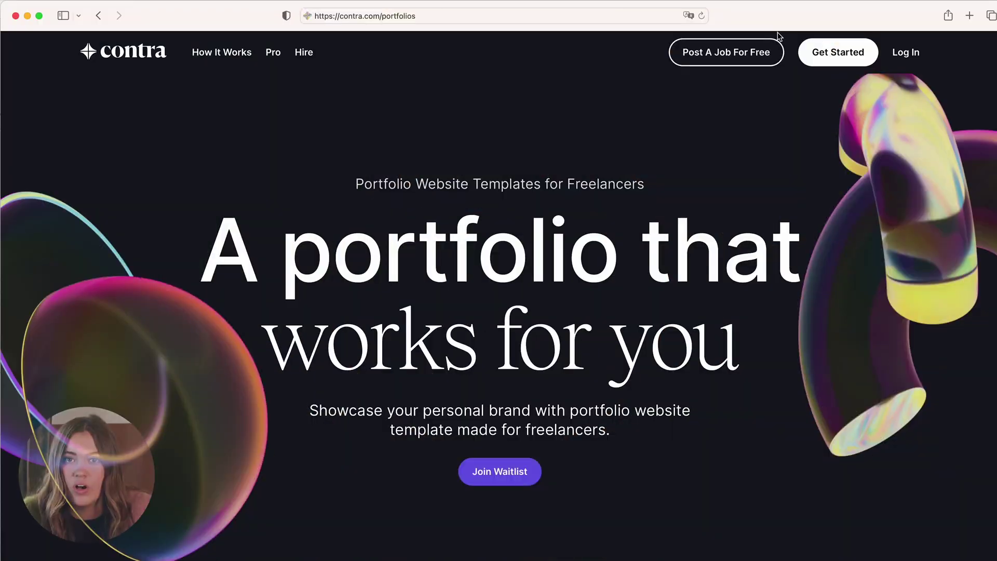
View the Los Angeles template's details and scroll to its theme preview
scroll(559, 258, "down", 15)
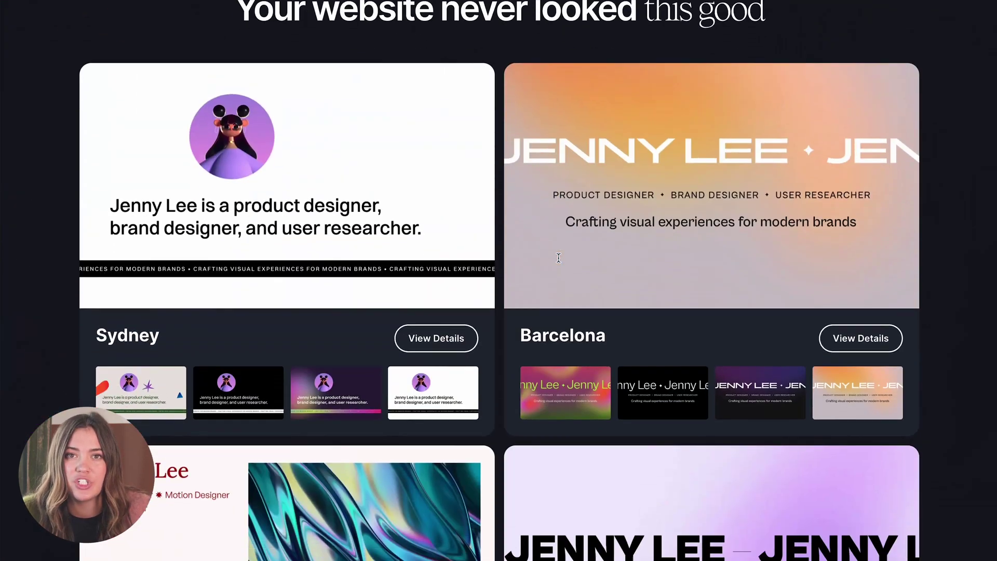
scroll(559, 258, "down", 1)
scroll(559, 262, "down", 15)
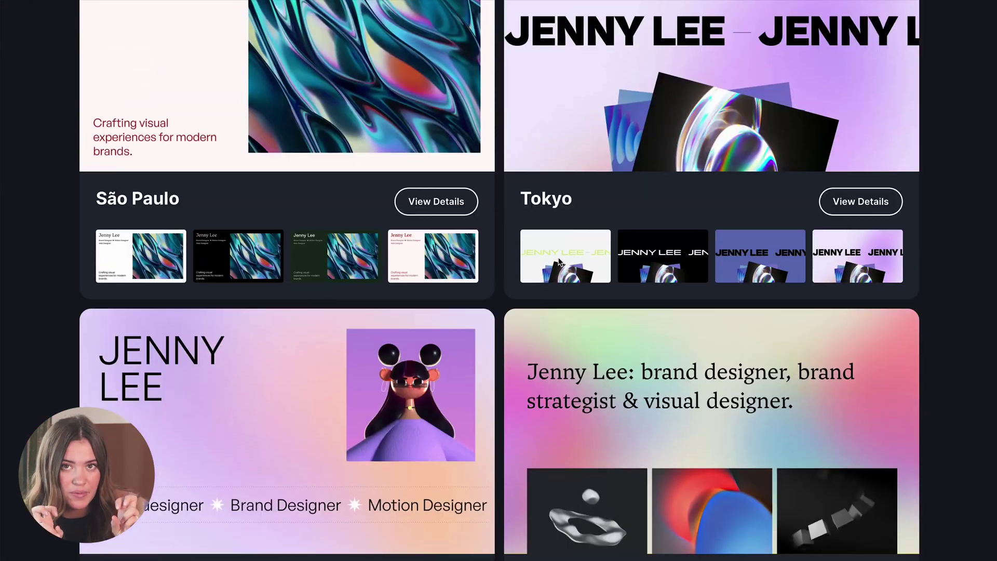
scroll(559, 261, "down", 7)
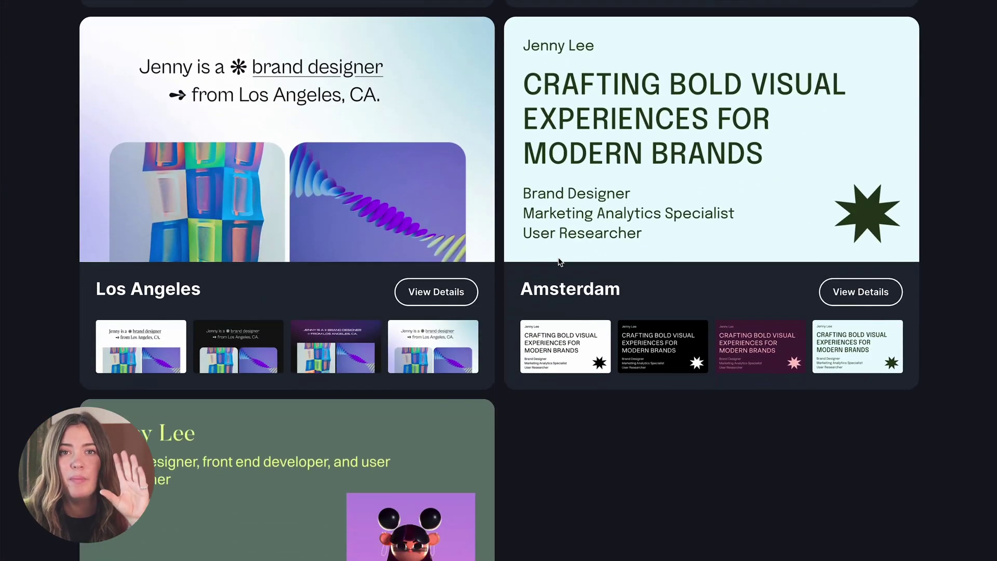
left_click(460, 273)
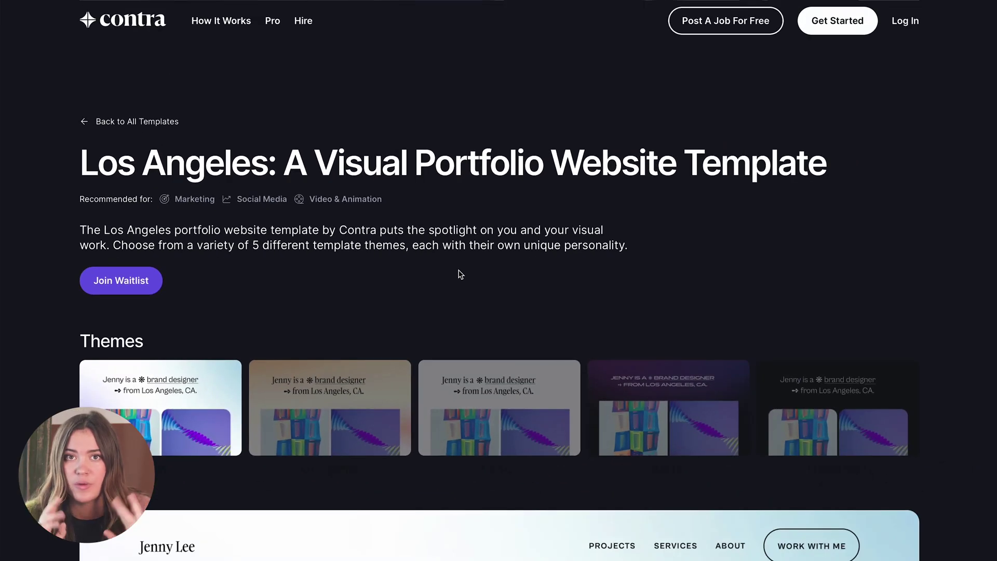
scroll(649, 278, "down", 10)
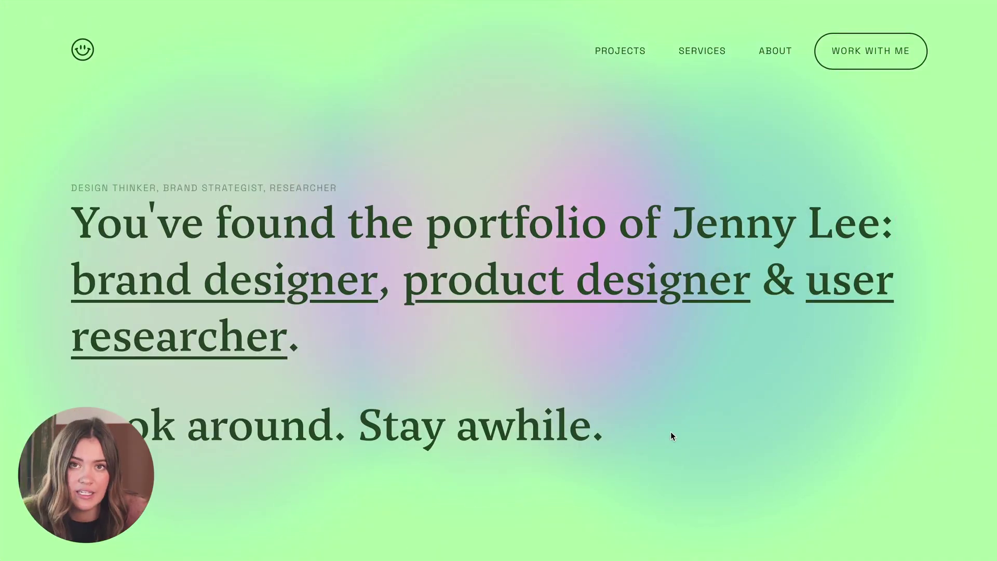
Open the Brand Building service page and review its deliverables and Let's Collaborate section
scroll(670, 435, "down", 10)
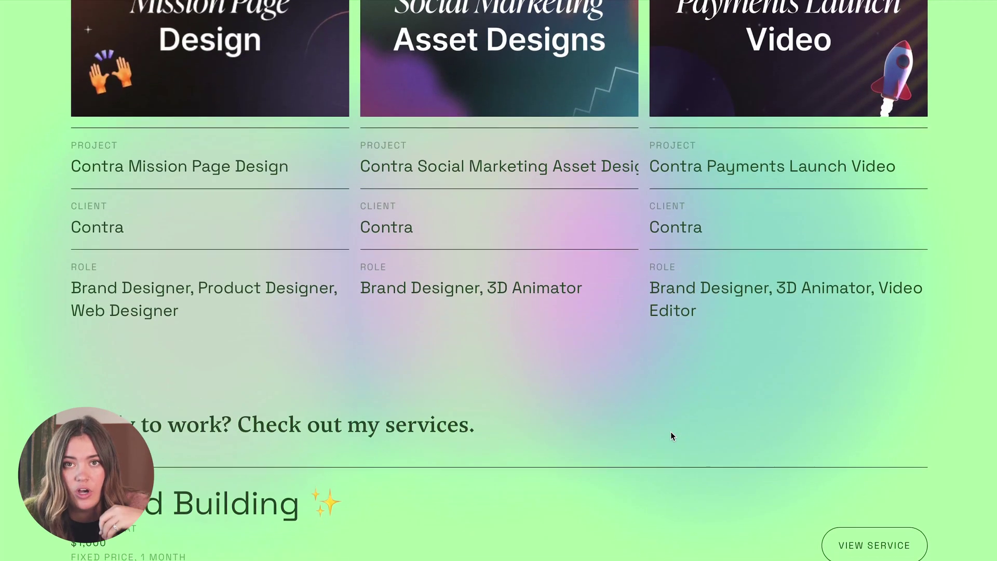
scroll(671, 434, "down", 4)
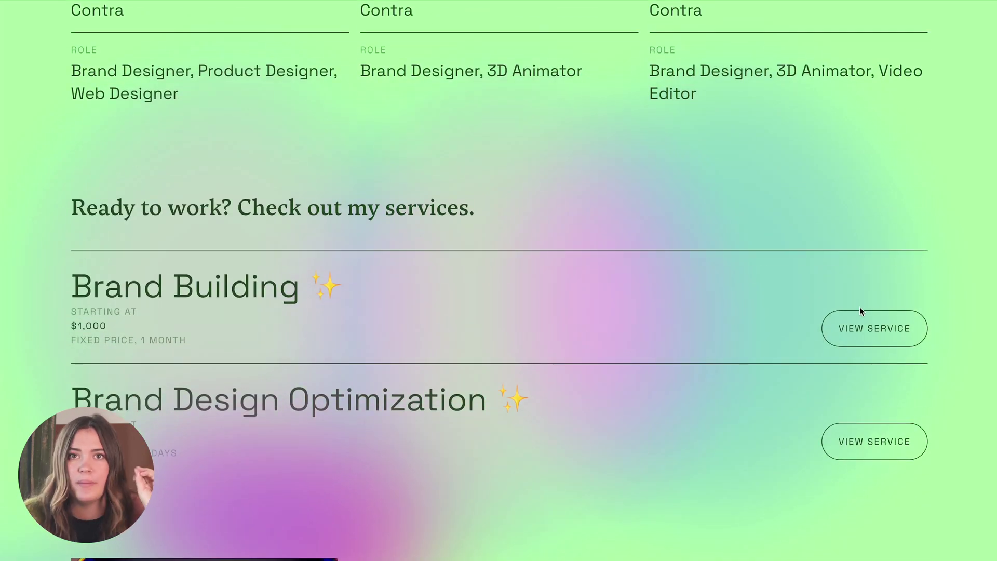
left_click(871, 325)
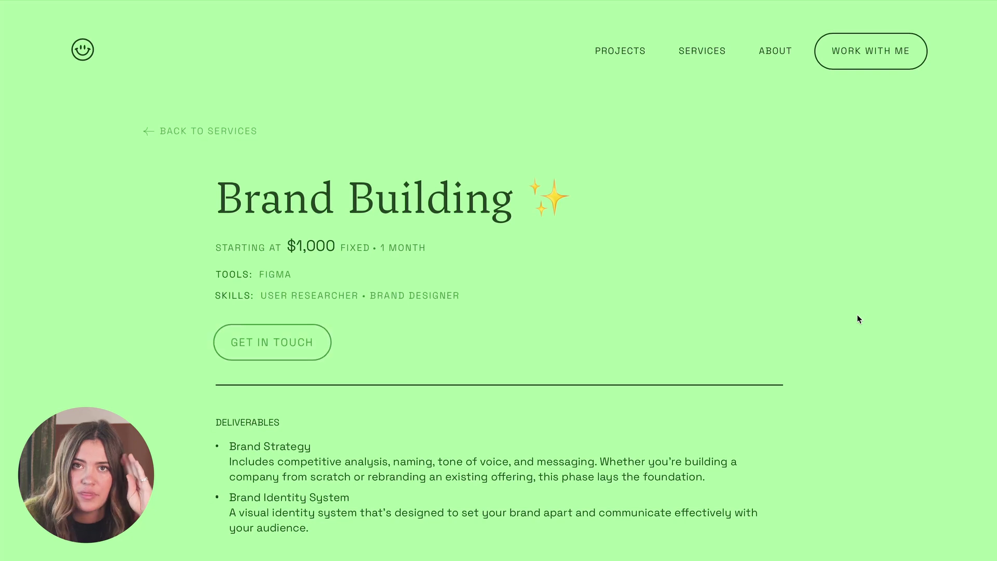
scroll(840, 288, "down", 7)
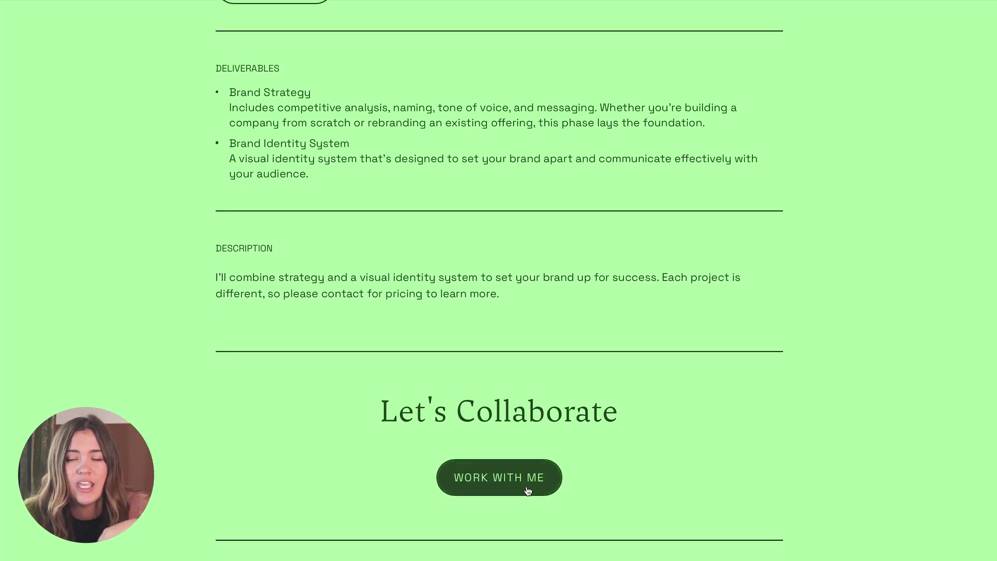
left_click(527, 491)
Fill in the inquiry's contact details and message, choosing Immediately, 1-4 weeks and $250 - $1,000
type("J")
left_click(405, 472)
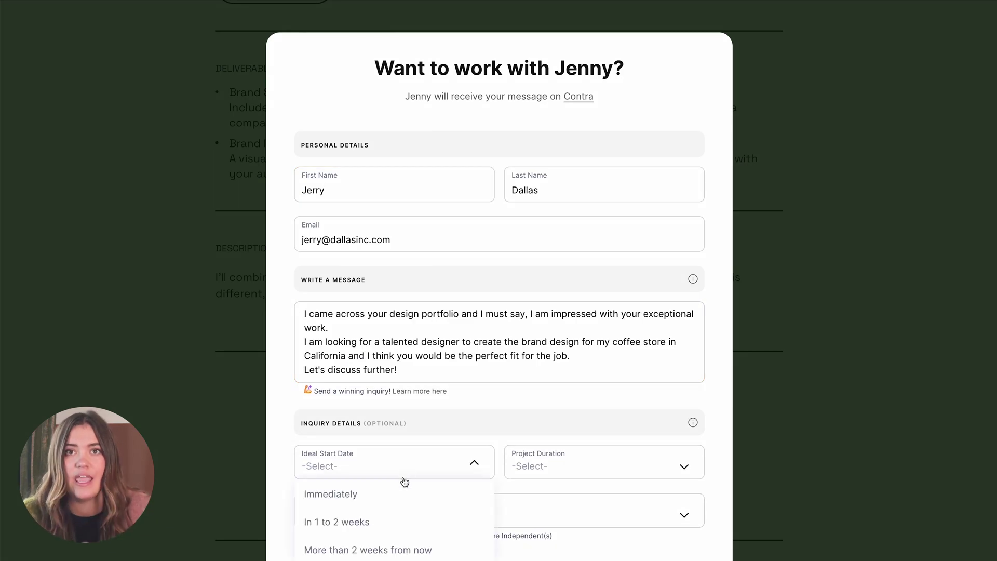
left_click(553, 470)
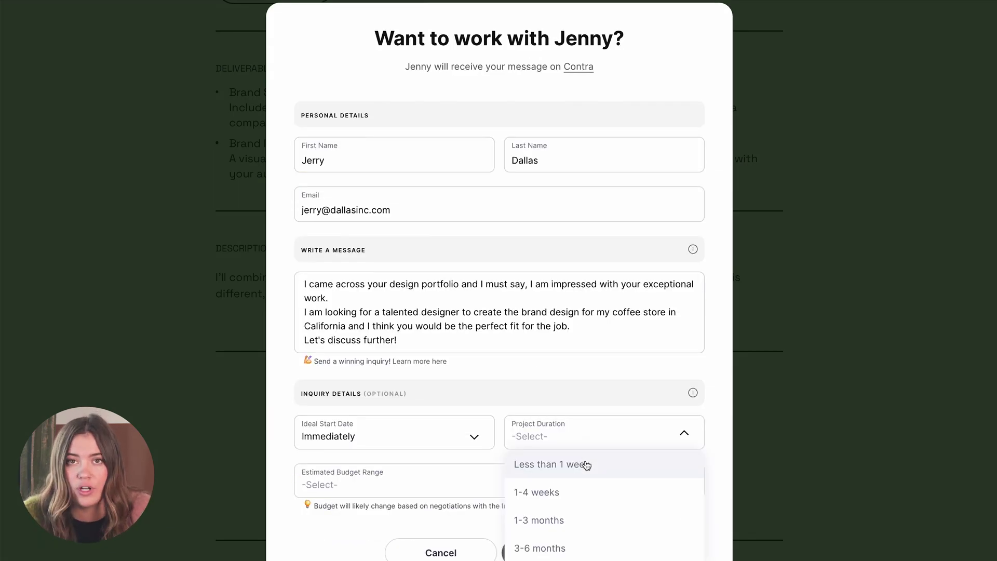
left_click(585, 498)
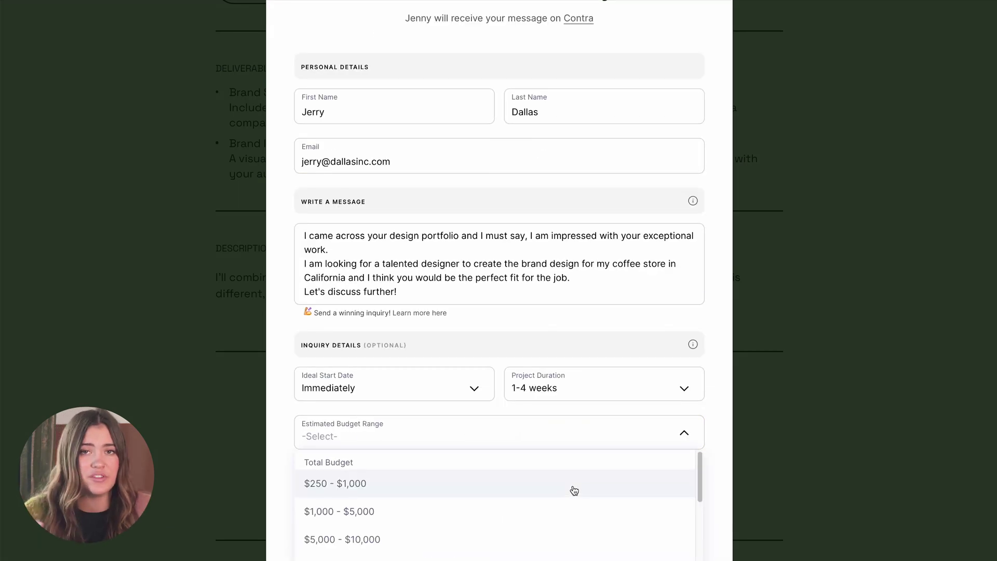
left_click(567, 487)
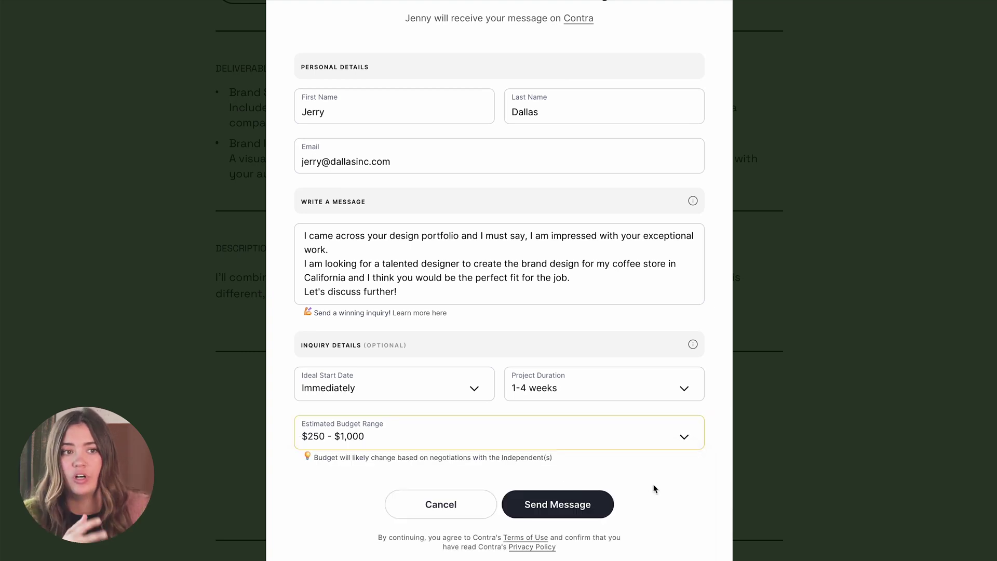